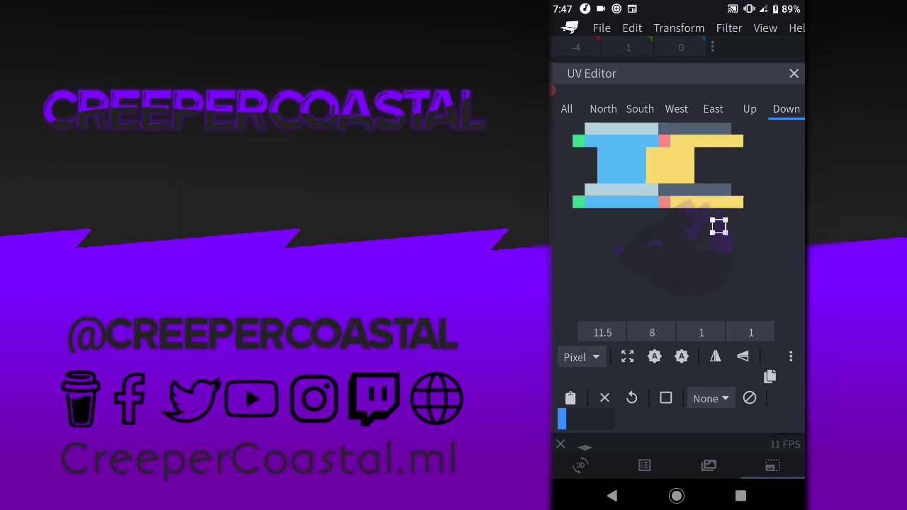
Customize the UV toolbar, searching the tool list for 'fill' and then 'Uv' to add Auto UV buttons
left_click(794, 73)
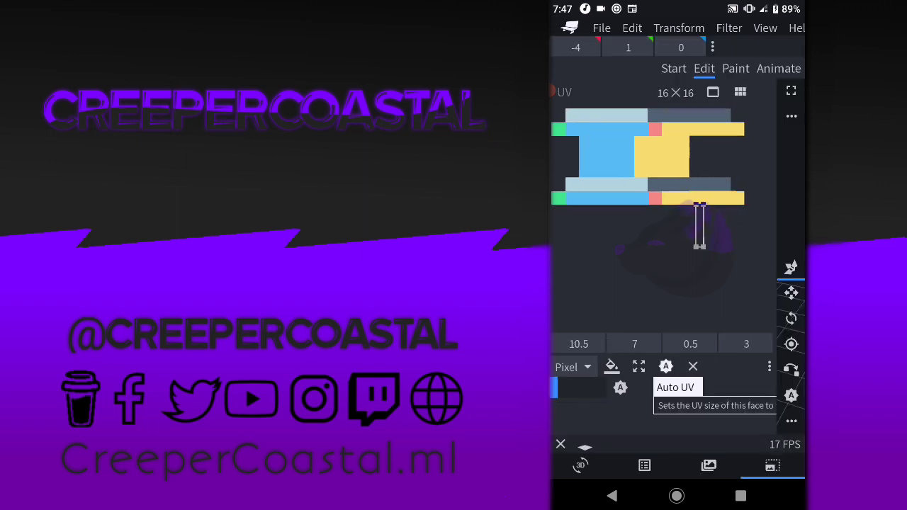
left_click(739, 92)
left_click(654, 417)
left_click(790, 417)
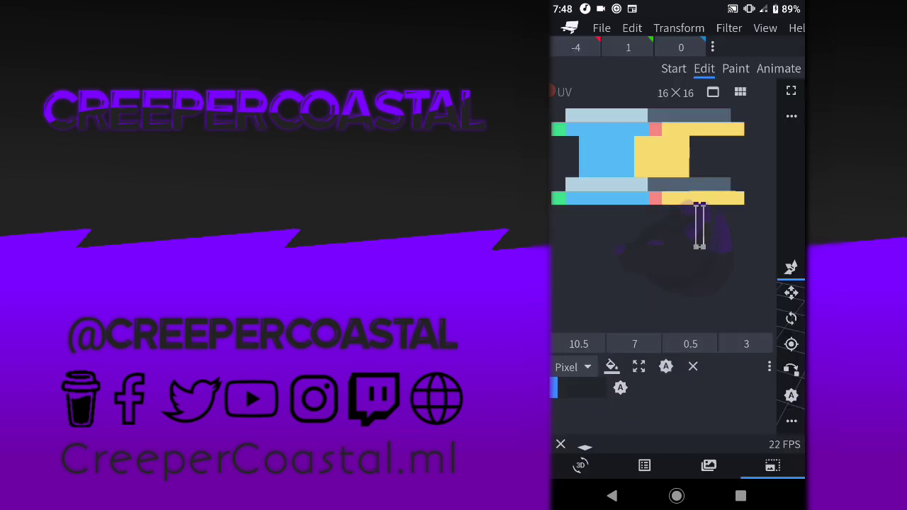
scroll(676, 337, "up", 5)
scroll(677, 337, "down", 10)
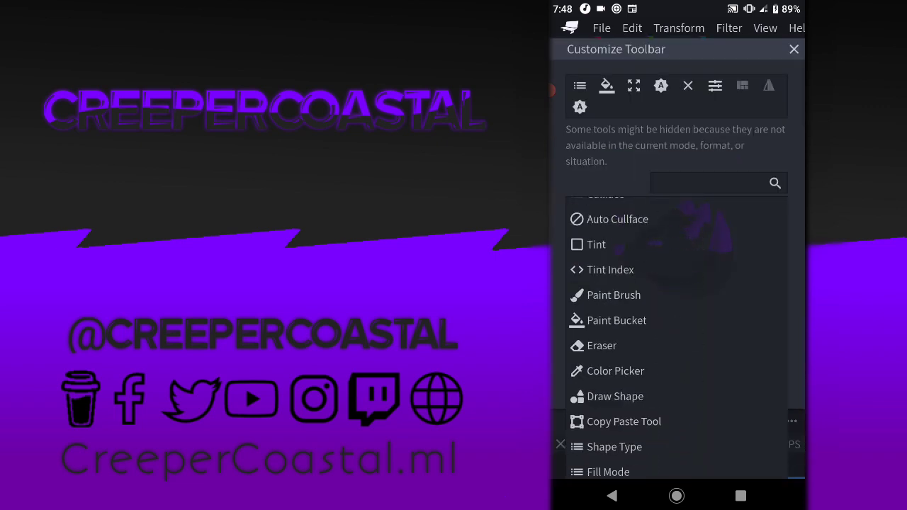
scroll(676, 336, "down", 3)
scroll(676, 336, "down", 10)
scroll(676, 336, "down", 5)
left_click(708, 183)
type("f")
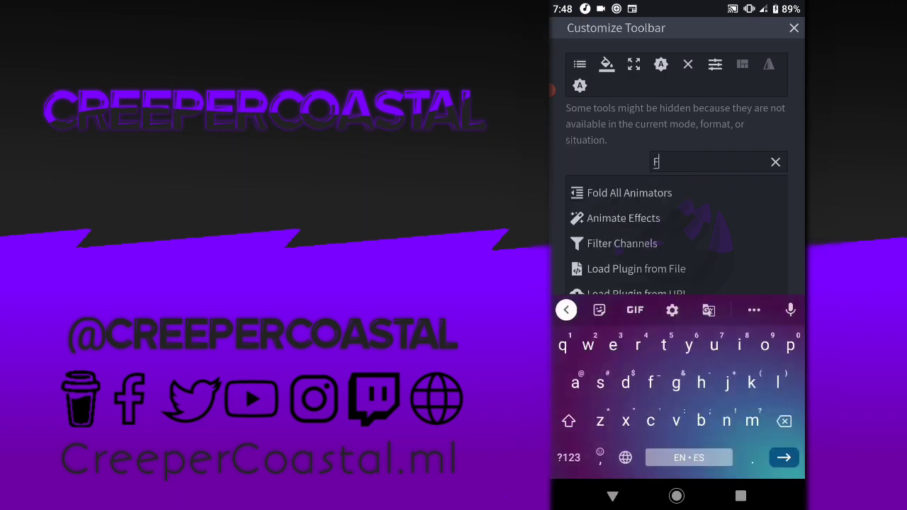
type("ill")
left_click(772, 160)
type("Uv")
key("Return")
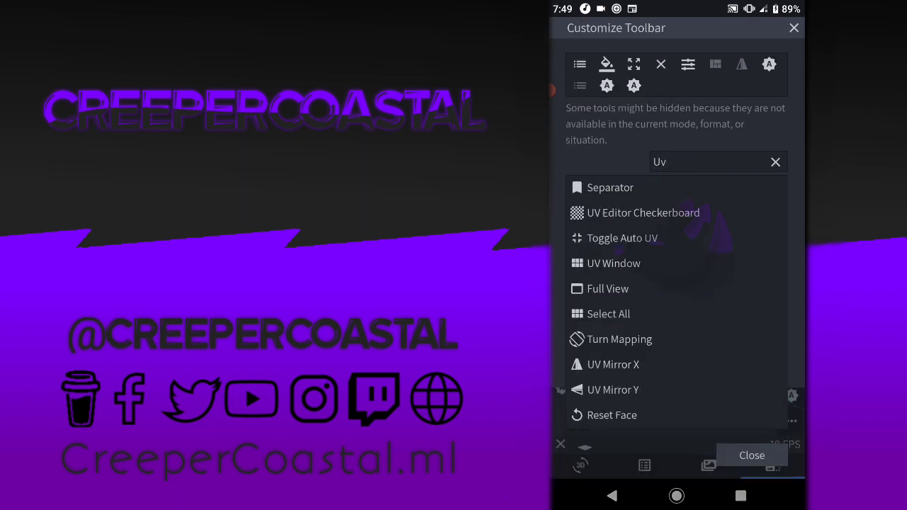
left_click(752, 454)
In the UV Editor, auto-size the face UV and flatten the Down face UV to 1×0.5
left_click(632, 27)
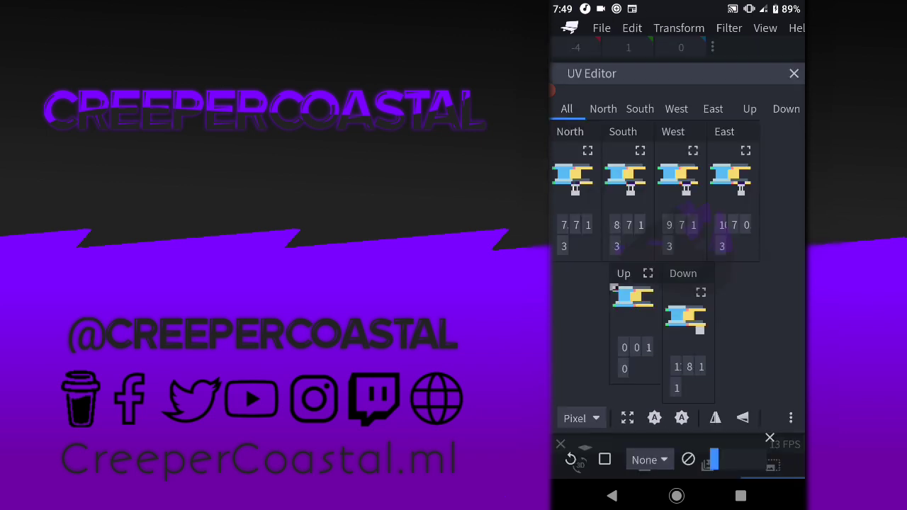
left_click(749, 109)
left_click(654, 377)
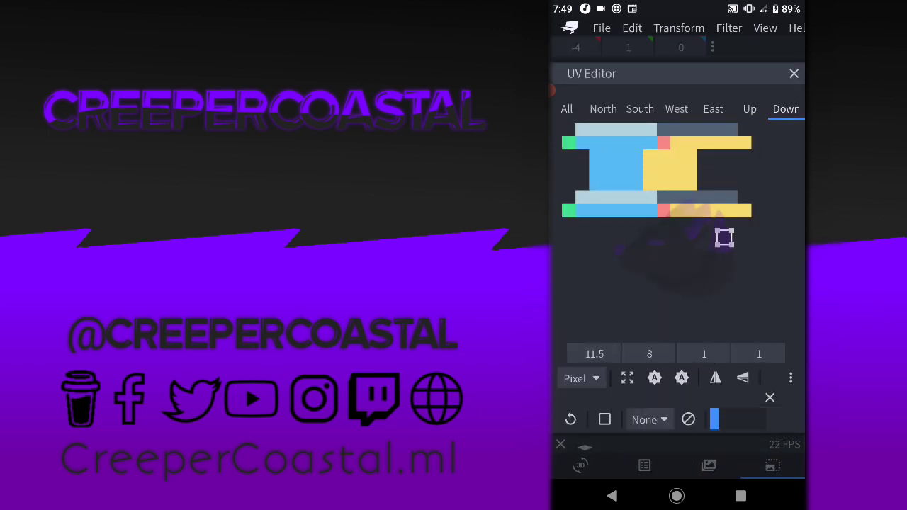
left_click_drag(724, 247, 724, 241)
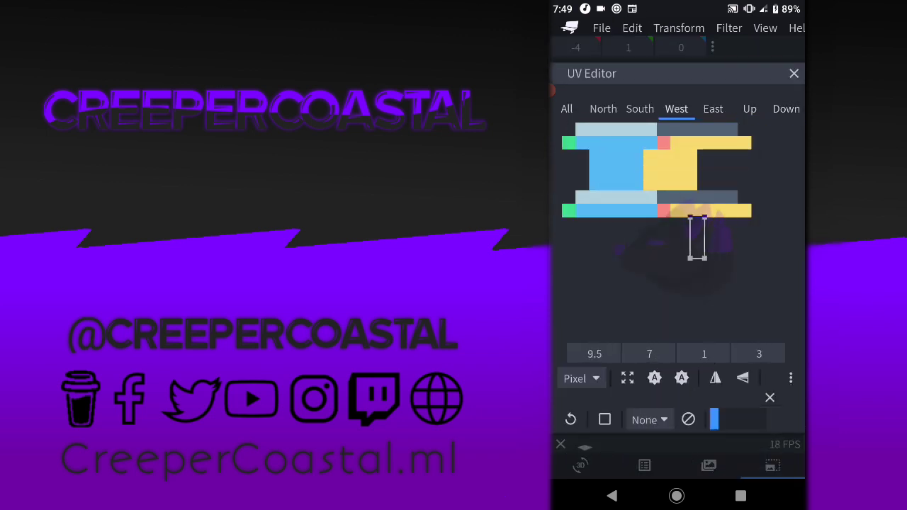
left_click(640, 108)
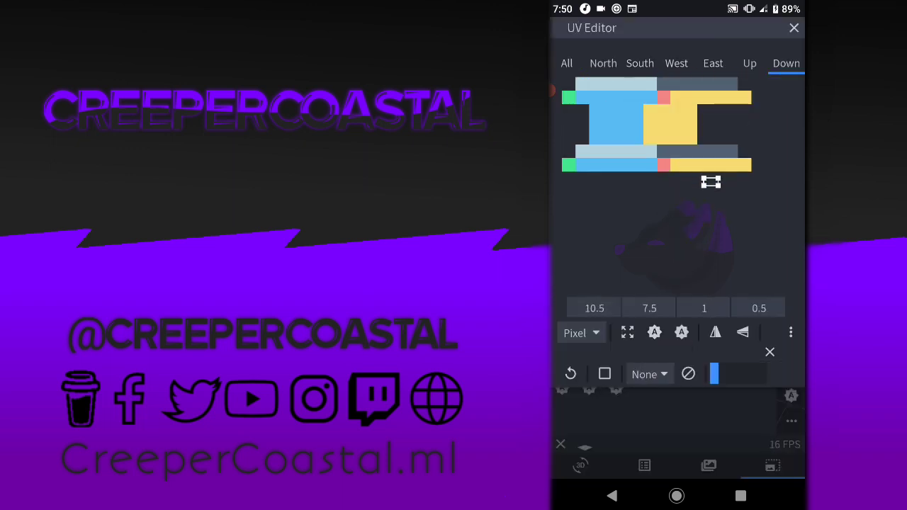
left_click(794, 28)
Switch between Paint and Edit modes, check the UV layout, and select the fill tool
left_click(735, 68)
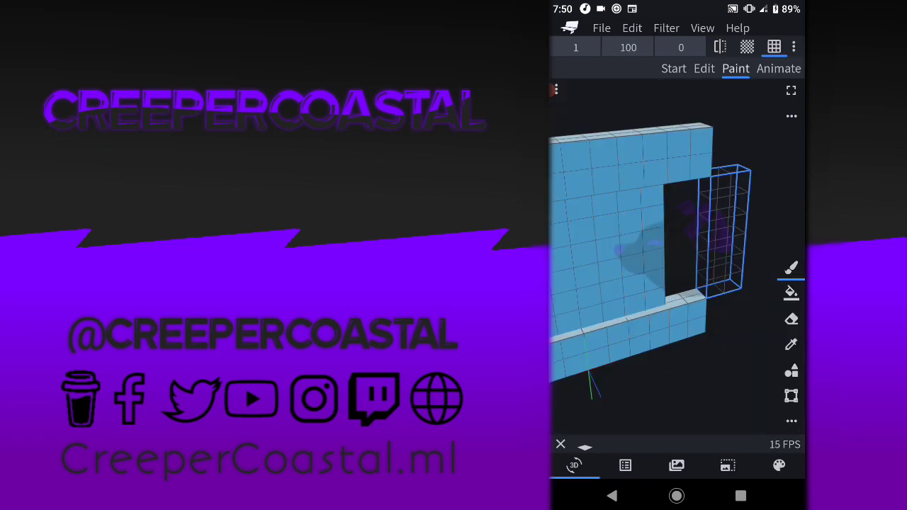
left_click(727, 465)
left_click(632, 28)
left_click(676, 283)
left_click(702, 68)
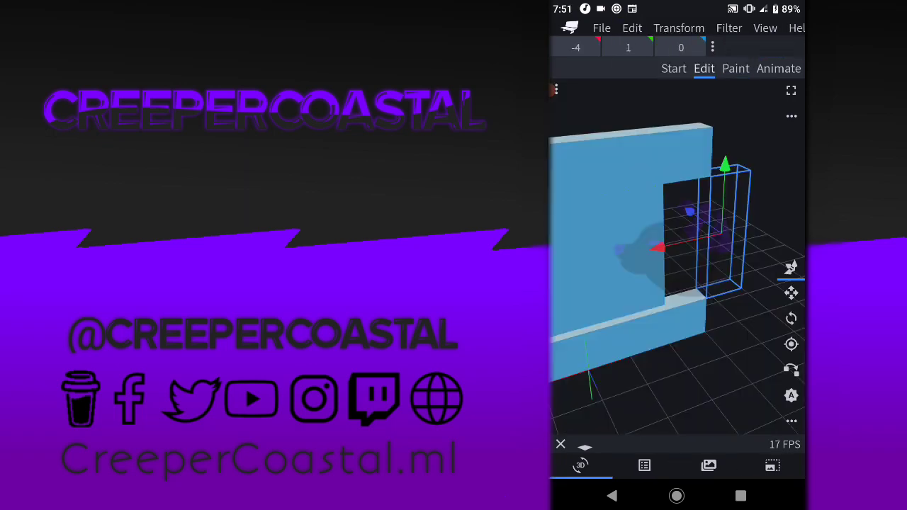
left_click(772, 465)
left_click(793, 73)
left_click(734, 68)
left_click(573, 465)
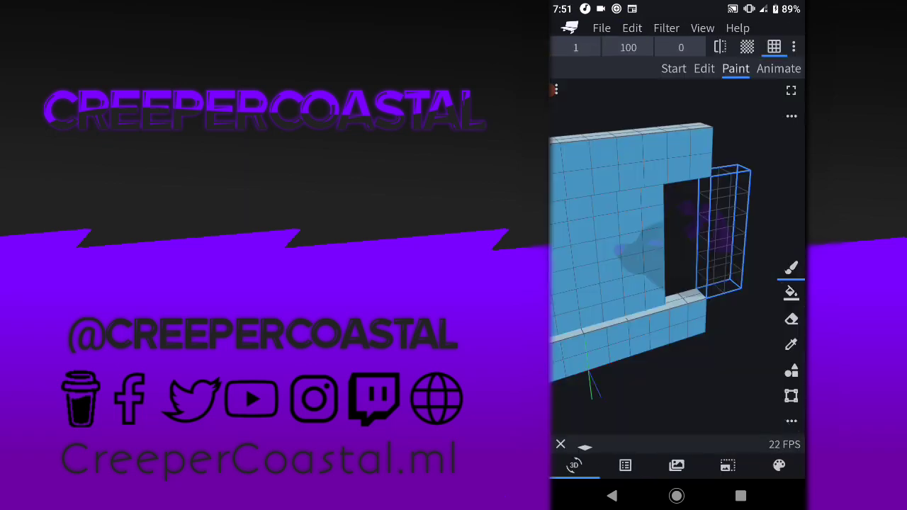
left_click(791, 292)
mouse_move(623, 248)
left_mouse_down()
mouse_move(694, 247)
mouse_move(680, 248)
left_mouse_up()
Resize the pink cube to 1×3×2 and map its Down face UV to 3.5, 7, 1×0.5
left_click(704, 68)
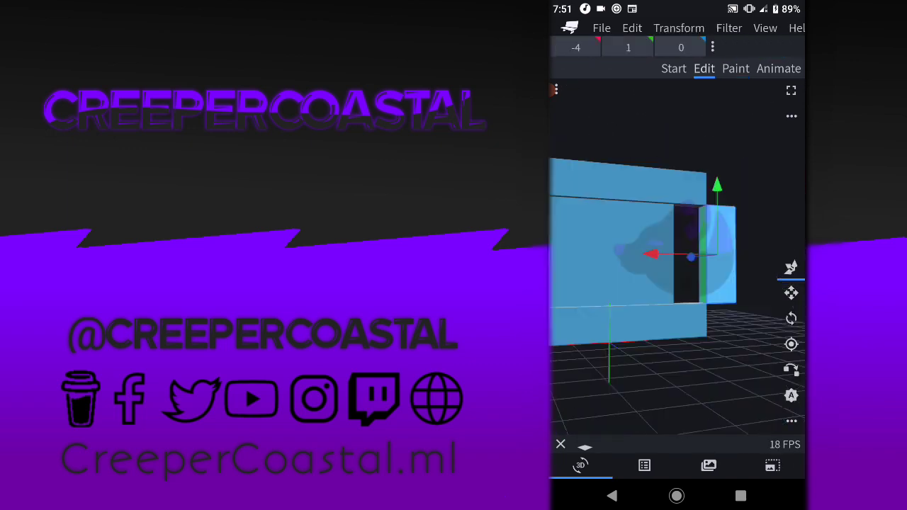
left_click(772, 465)
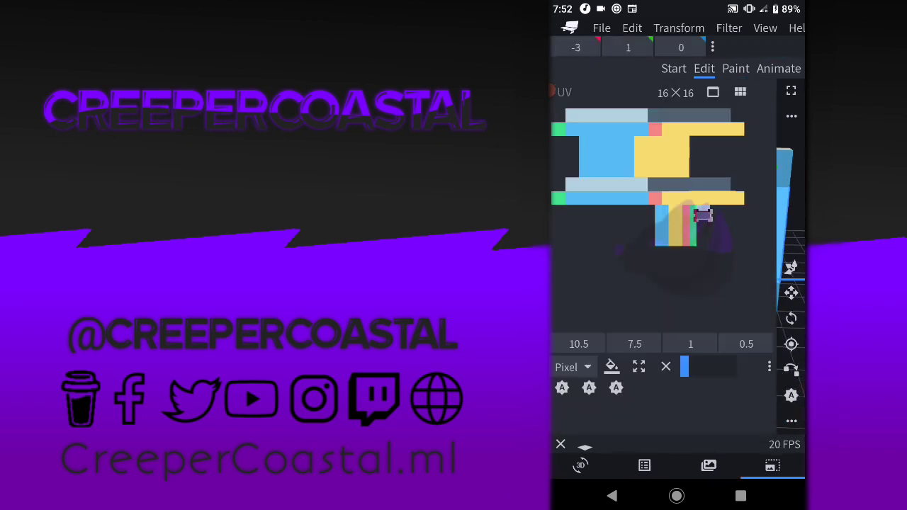
left_click(643, 465)
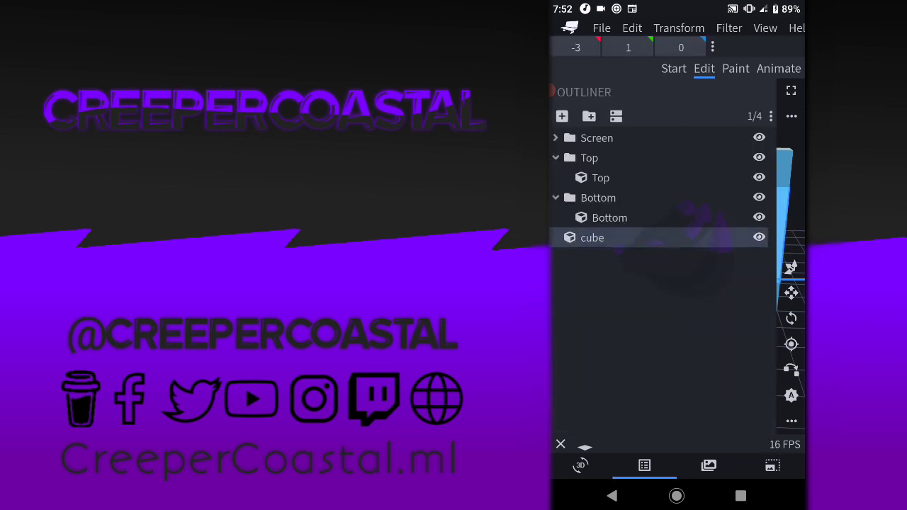
left_click(580, 464)
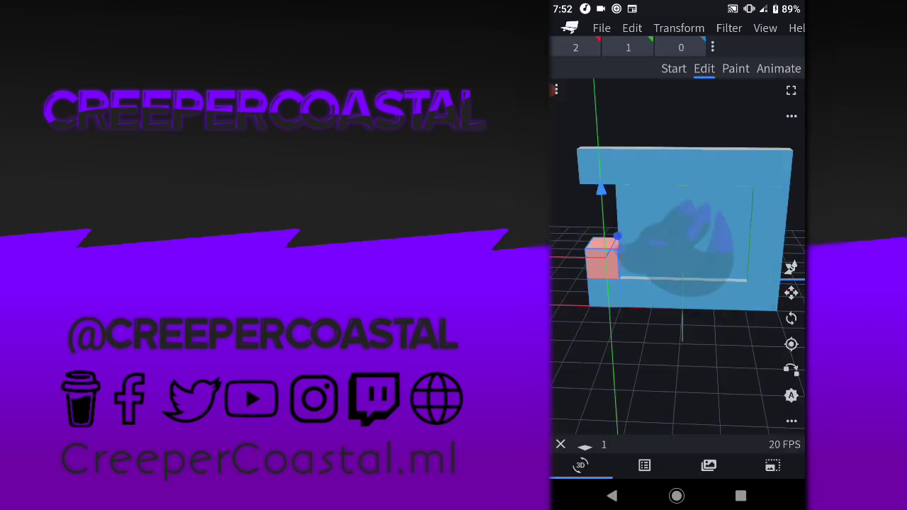
left_click(679, 47)
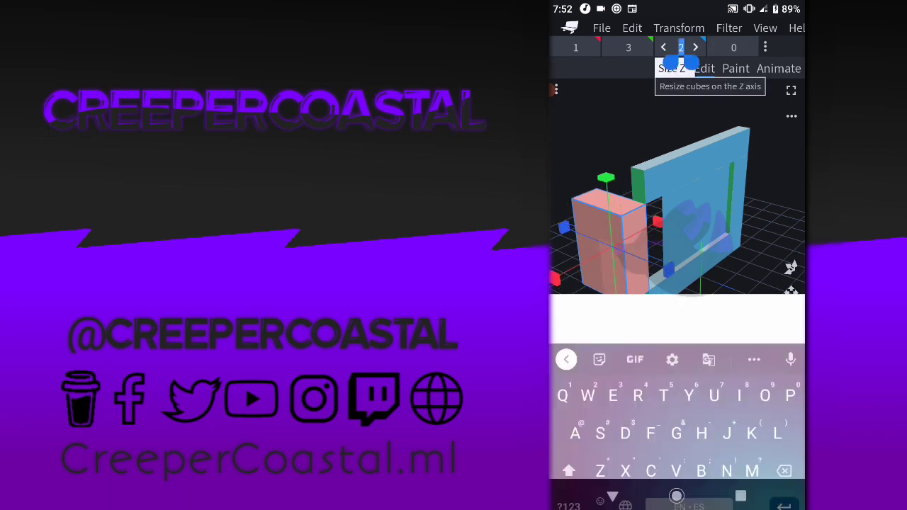
left_click(772, 465)
left_click(708, 464)
left_click(788, 89)
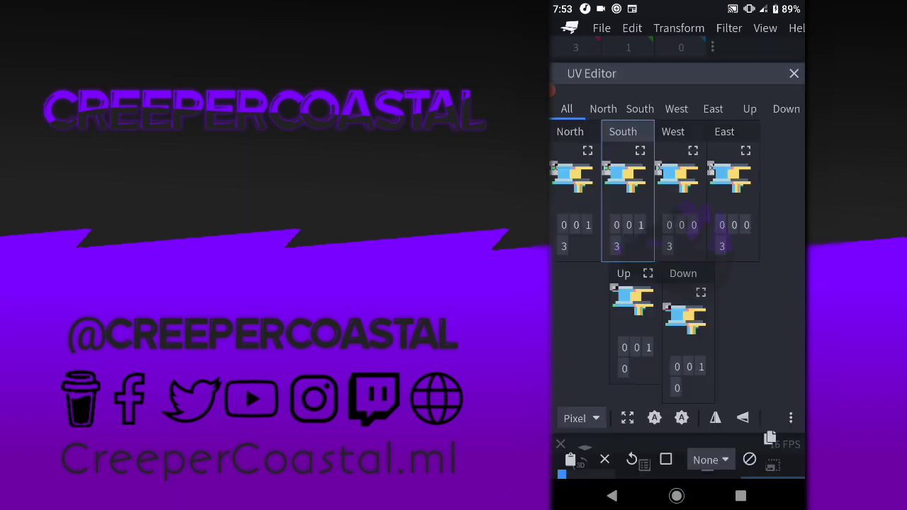
left_click(603, 109)
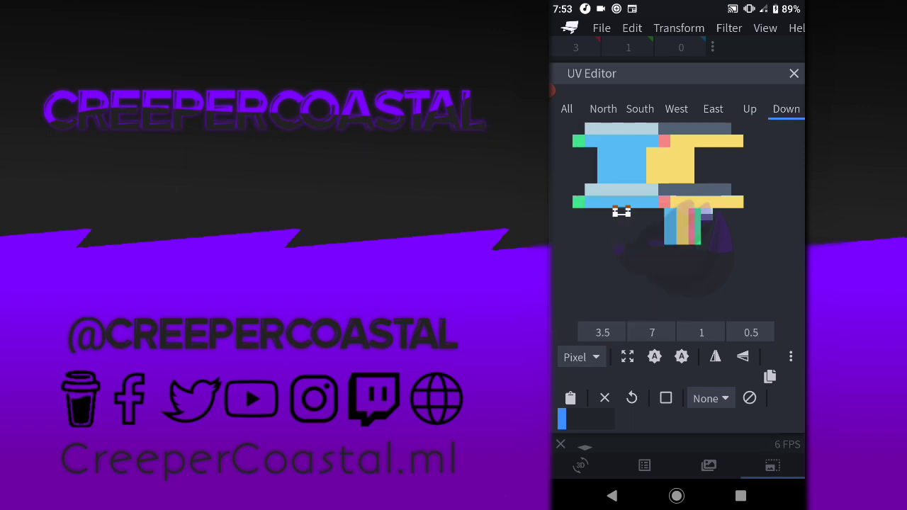
left_click(793, 73)
In Paint mode with the fill tool, inspect the model from above and from the side
left_click(735, 68)
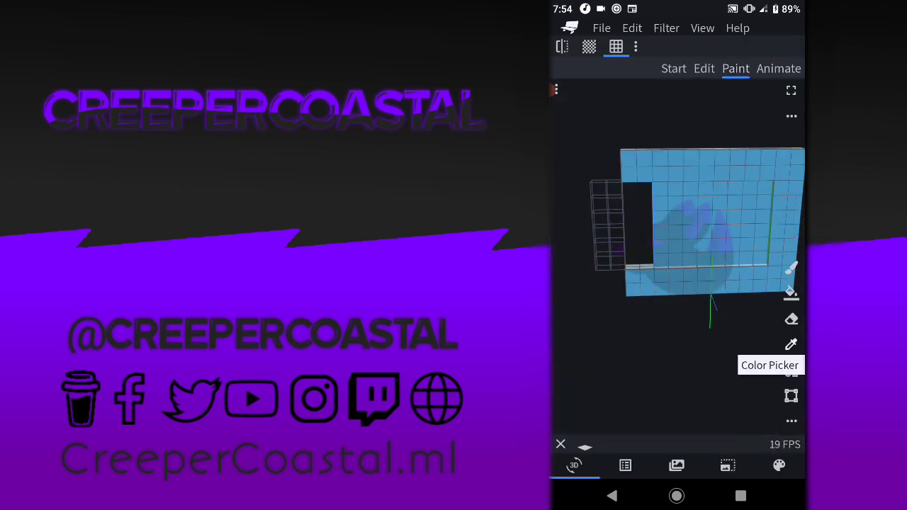
left_click(790, 292)
mouse_move(638, 227)
left_mouse_down()
mouse_move(694, 226)
mouse_move(666, 248)
mouse_move(672, 284)
left_mouse_up()
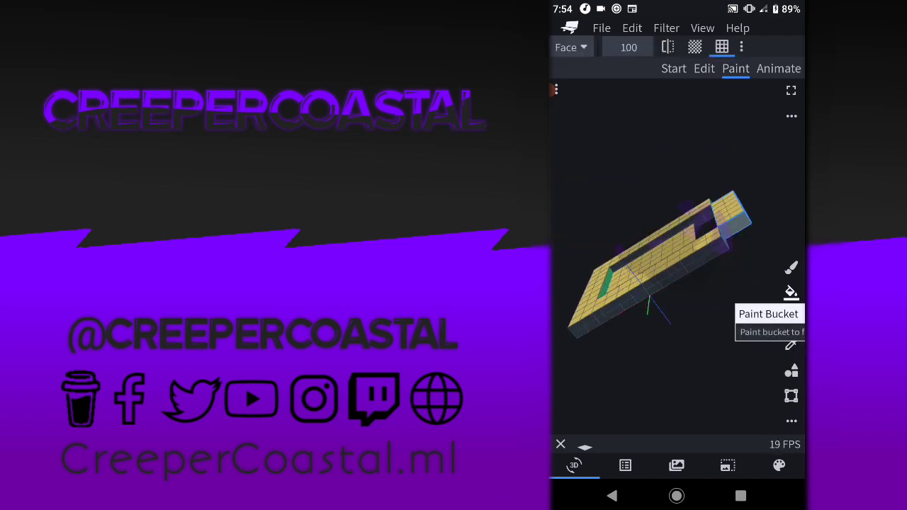
left_click_drag(666, 248, 637, 213)
Create Right and Left groups in the Outliner and move the Right side piece into its group
left_click(703, 68)
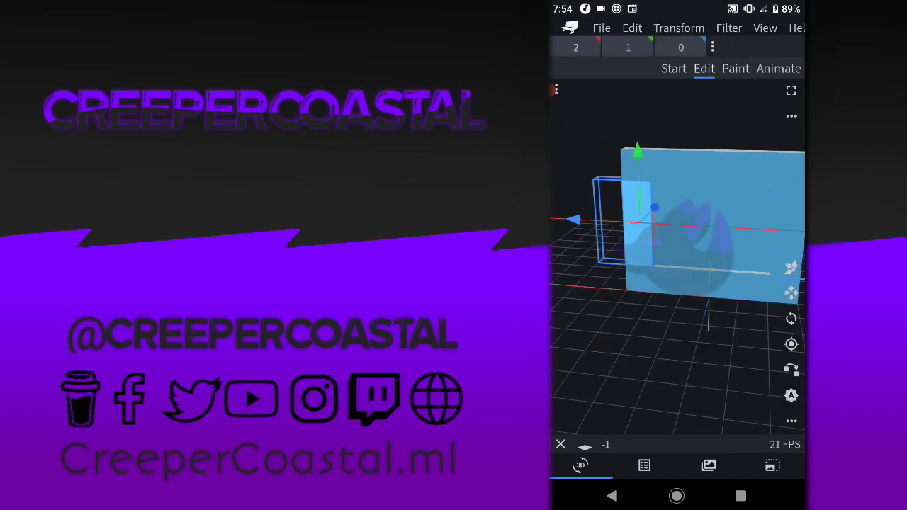
left_click(644, 465)
type("Left")
left_click(589, 115)
left_click(589, 115)
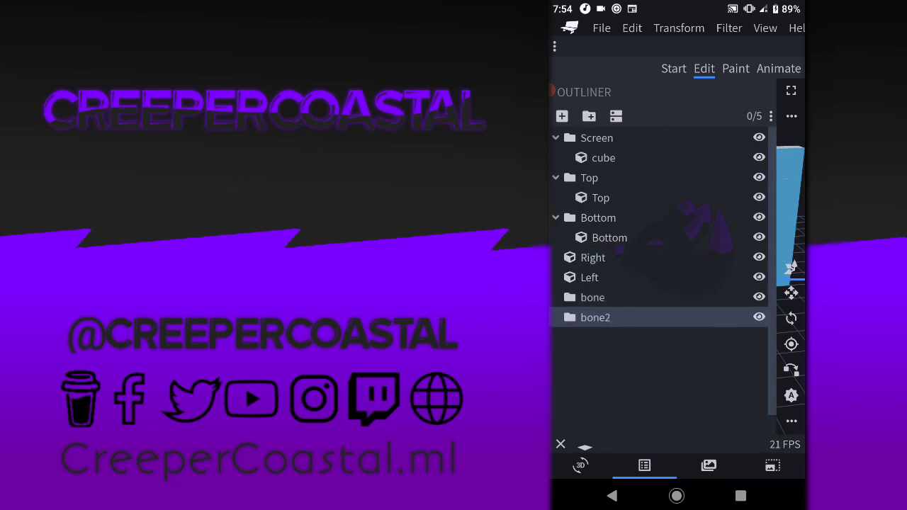
type("RightLeft")
mouse_move(592, 237)
left_mouse_down()
mouse_move(633, 281)
mouse_move(592, 277)
left_mouse_up()
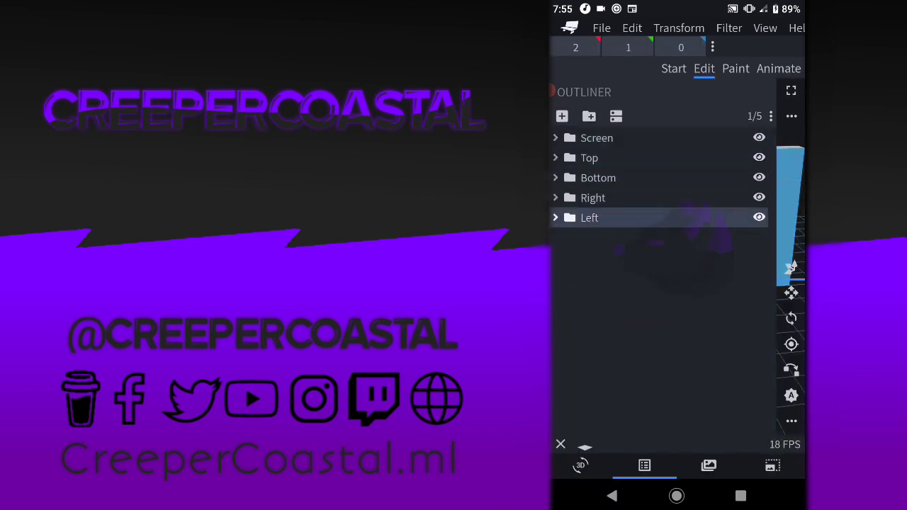
left_click(580, 466)
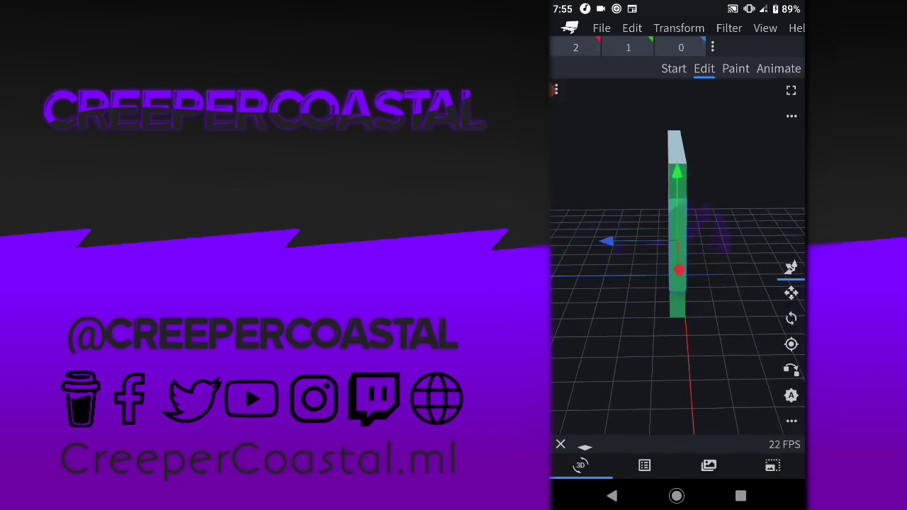
Set the selected cube's Size Z and Position Z both to 0.25
mouse_move(638, 326)
left_mouse_down()
mouse_move(737, 312)
mouse_move(638, 319)
left_mouse_up()
left_click(791, 293)
left_click(680, 47)
type("0.25")
key("Return")
left_click(791, 293)
left_click(680, 47)
type("0.25")
key("Return")
Check the cube's UV layout, the textures list and the editing commands
left_click(772, 465)
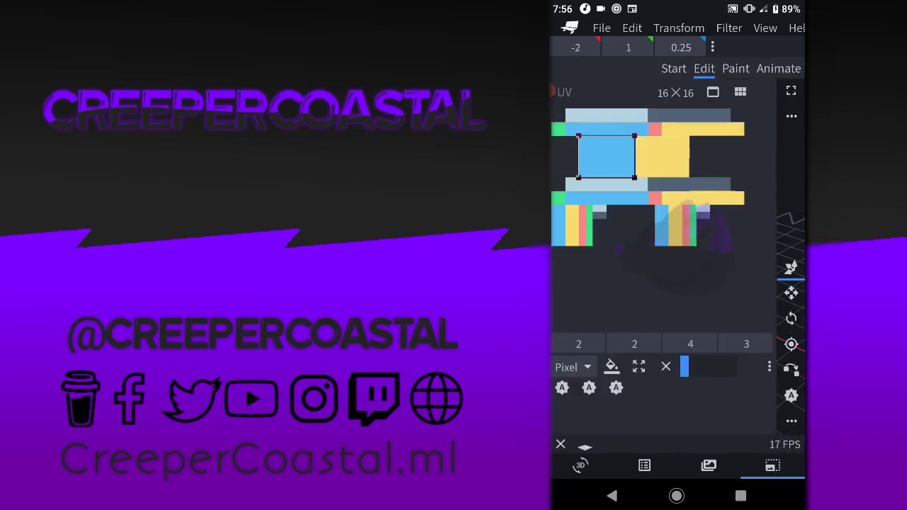
left_click(579, 465)
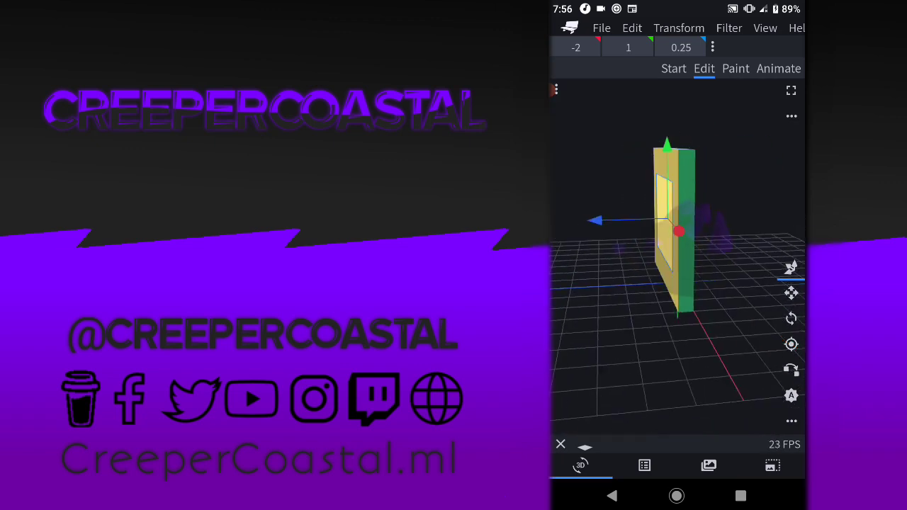
left_click(709, 466)
left_click(580, 465)
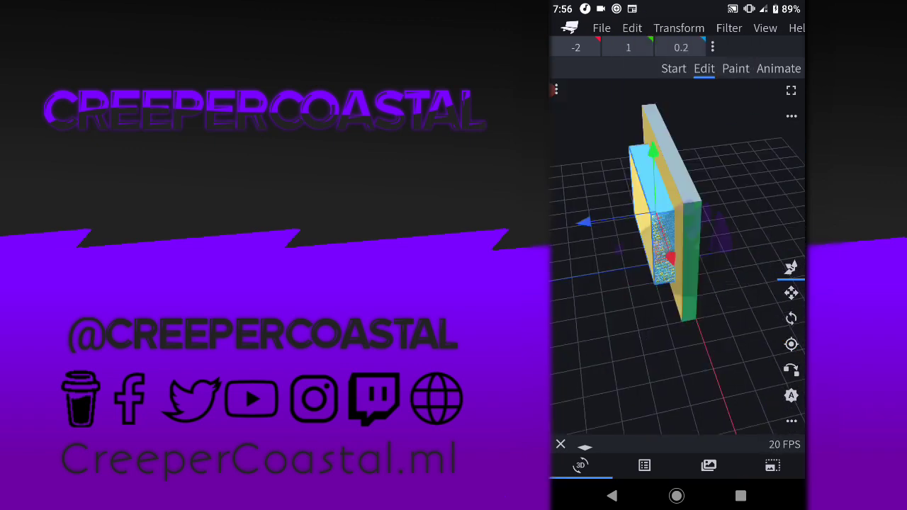
left_click(632, 28)
left_click(708, 465)
left_click(579, 465)
Add a new cube named Back and set its depth to 0.5
left_click(644, 466)
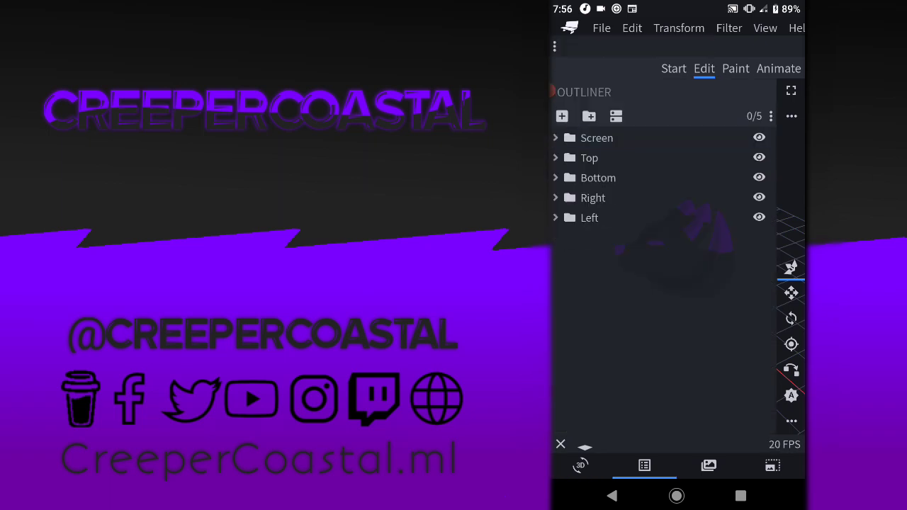
left_click(562, 115)
type("Back")
key("Return")
left_click(580, 465)
left_click_drag(708, 354, 638, 340)
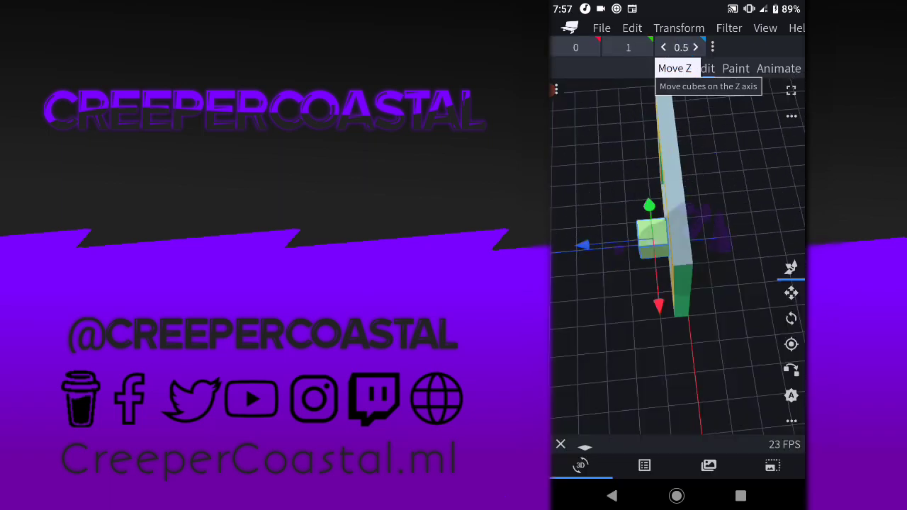
left_click(790, 293)
left_click(681, 47)
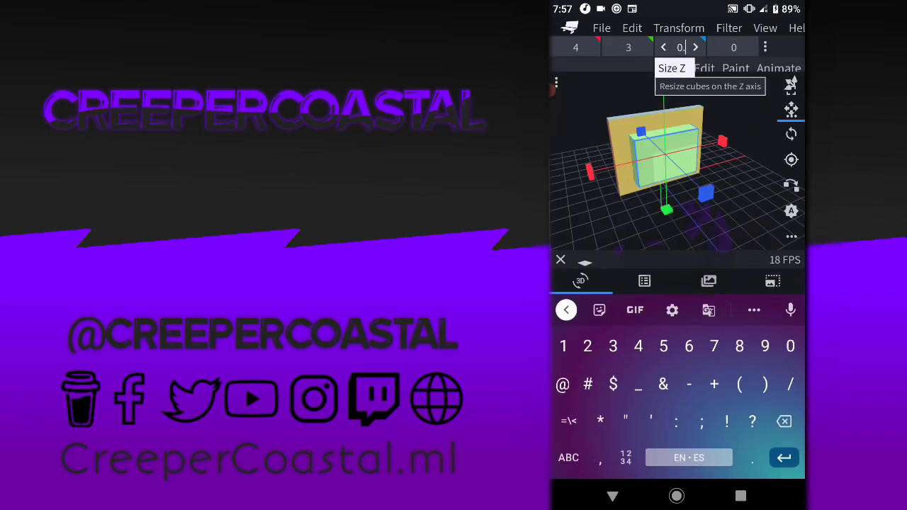
type("0.5")
key("Return")
left_click(790, 293)
Map the Back cube's faces on the texture and inspect the result from several angles in Paint mode
left_click(773, 466)
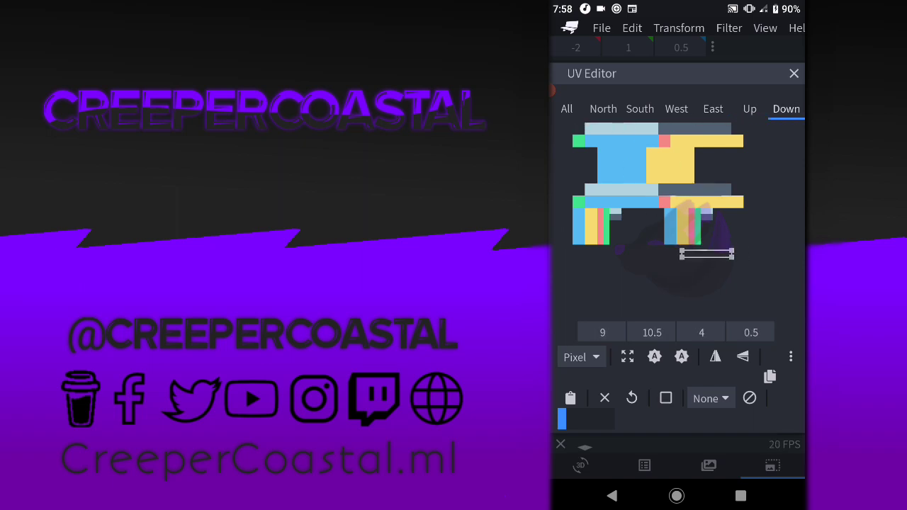
left_click(580, 466)
left_click(735, 68)
left_click_drag(672, 283, 595, 269)
left_click_drag(673, 283, 588, 283)
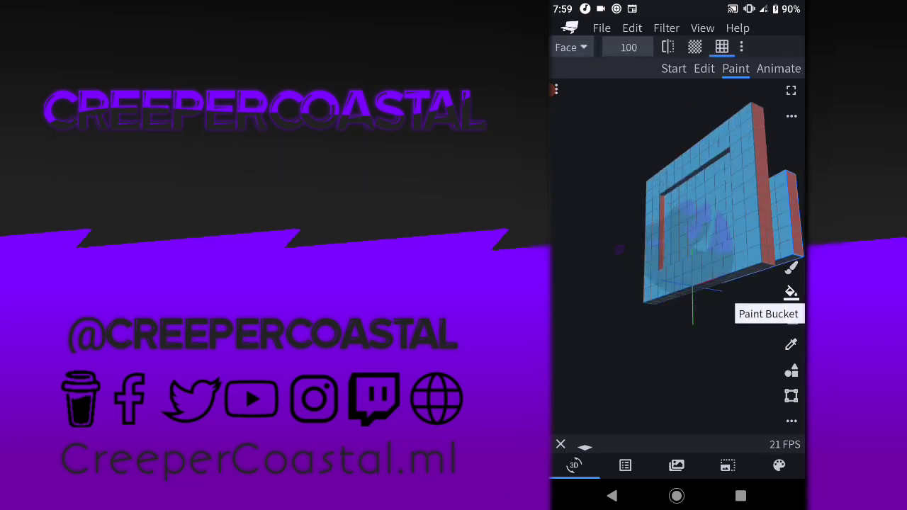
left_click(704, 68)
mouse_move(673, 298)
left_mouse_down()
mouse_move(616, 298)
mouse_move(666, 270)
mouse_move(658, 291)
left_mouse_up()
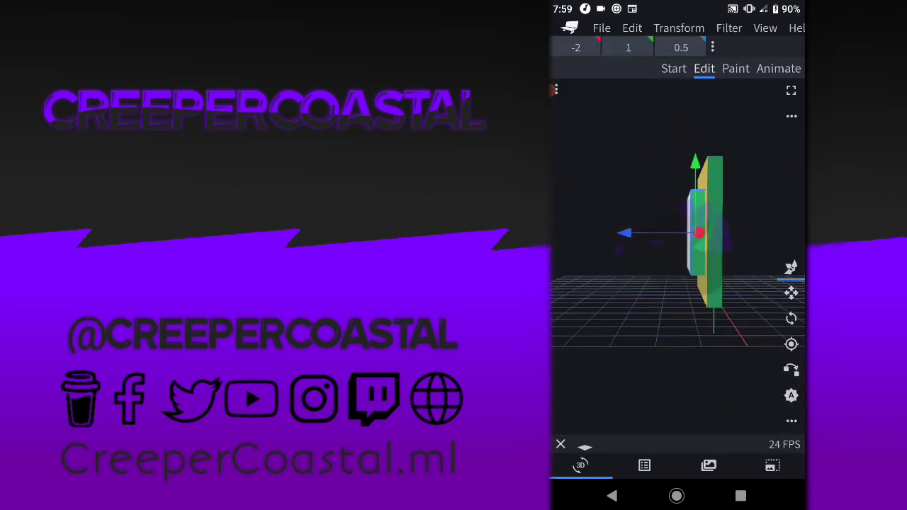
left_click(644, 465)
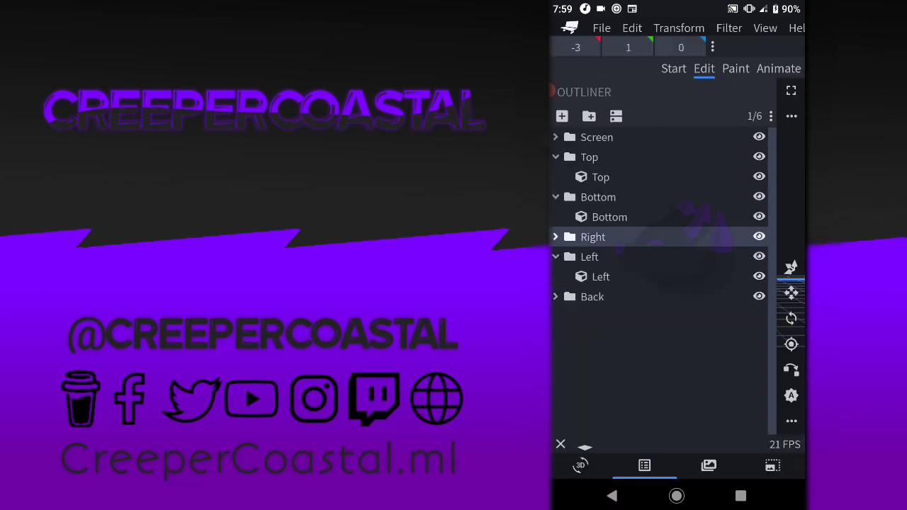
Collapse the Right group, then map the stand cube's North face UV at 9, 11, sized 1×3
left_click(590, 218)
left_click(580, 464)
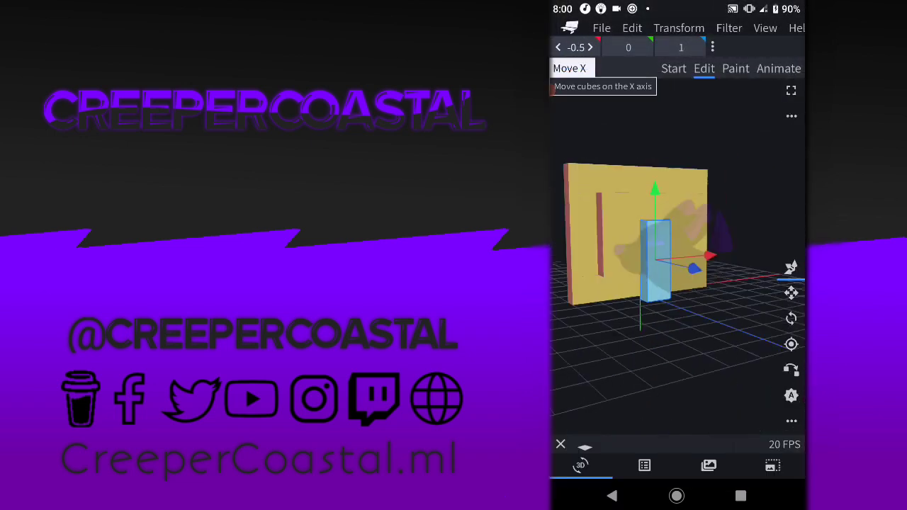
left_click(708, 465)
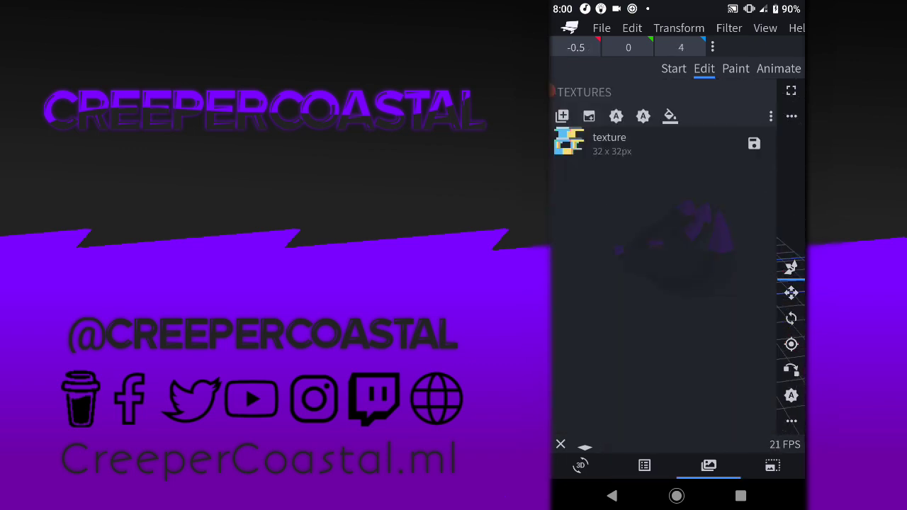
left_click(772, 465)
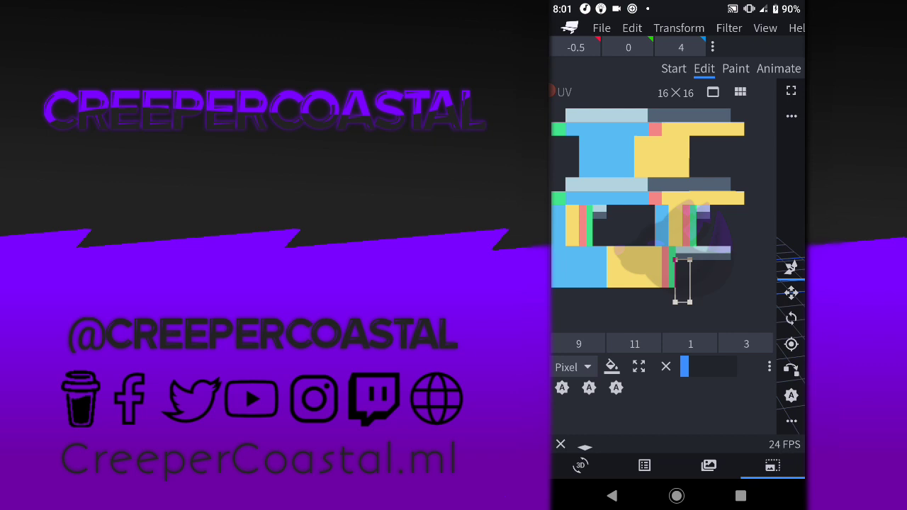
left_click(791, 90)
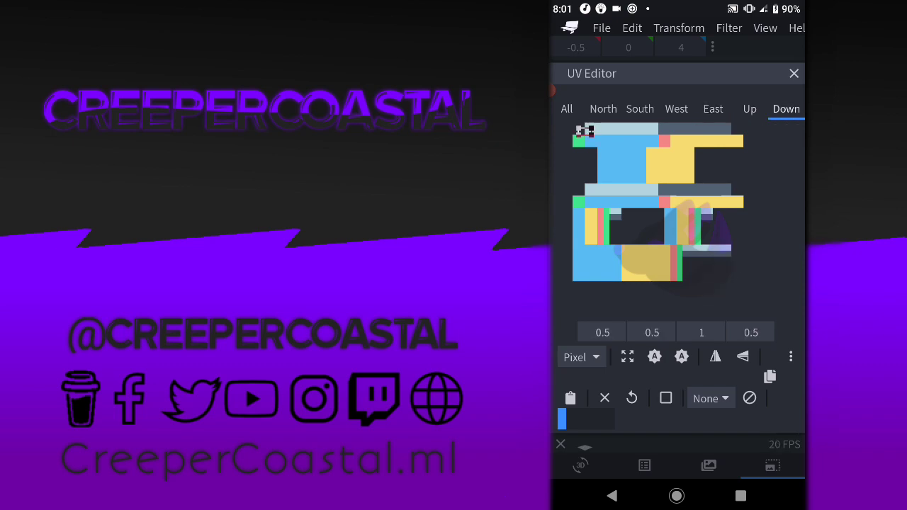
left_click(793, 73)
left_click(735, 68)
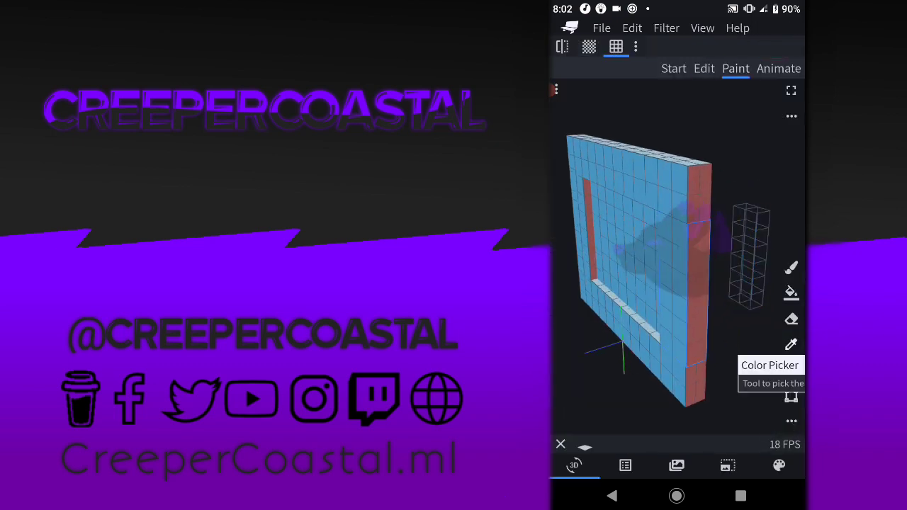
Move the stand to -0.5, -1, 1 and map one face at 12, 11.5, sized 1×0.5, then preview it textured
left_click_drag(680, 184, 708, 291)
left_click(703, 68)
mouse_move(673, 319)
left_mouse_down()
mouse_move(730, 305)
mouse_move(708, 312)
left_mouse_up()
left_click(791, 292)
left_click(772, 466)
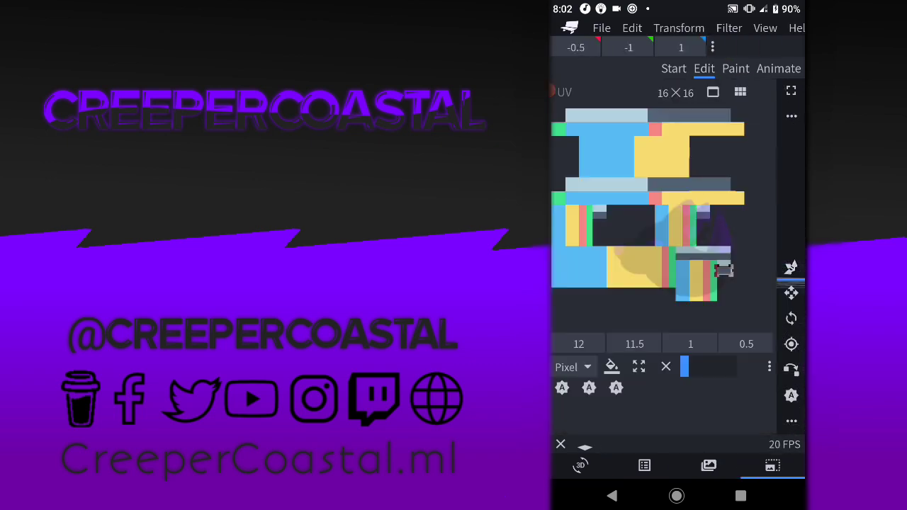
left_click(580, 466)
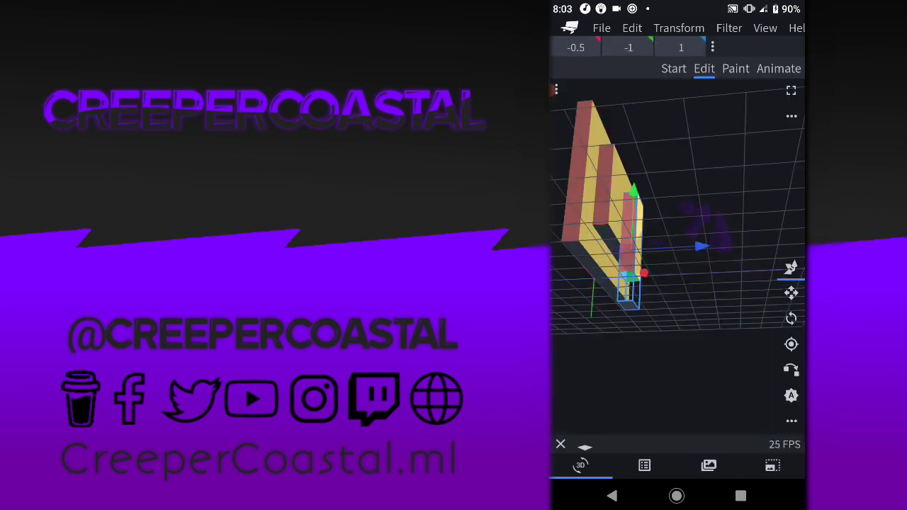
left_click(736, 68)
left_click(791, 344)
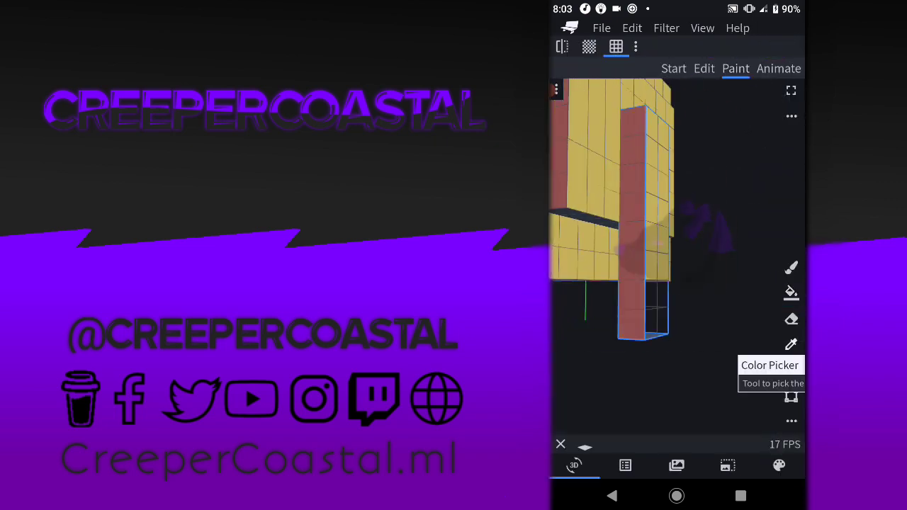
mouse_move(680, 233)
left_mouse_down()
mouse_move(701, 212)
mouse_move(708, 227)
mouse_move(701, 213)
mouse_move(694, 220)
left_mouse_up()
left_click(704, 68)
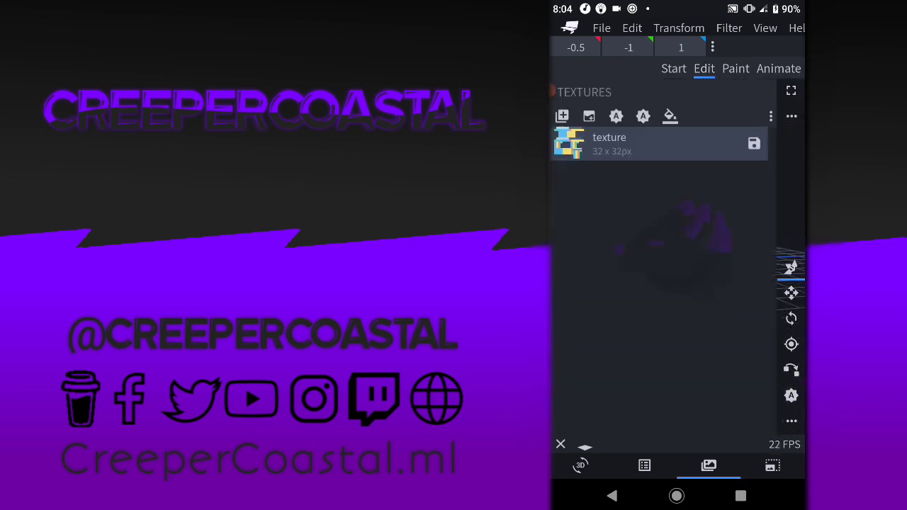
Add a group named Stand containing a cube, resized into a flat 3×0.25×2 base
left_click(589, 115)
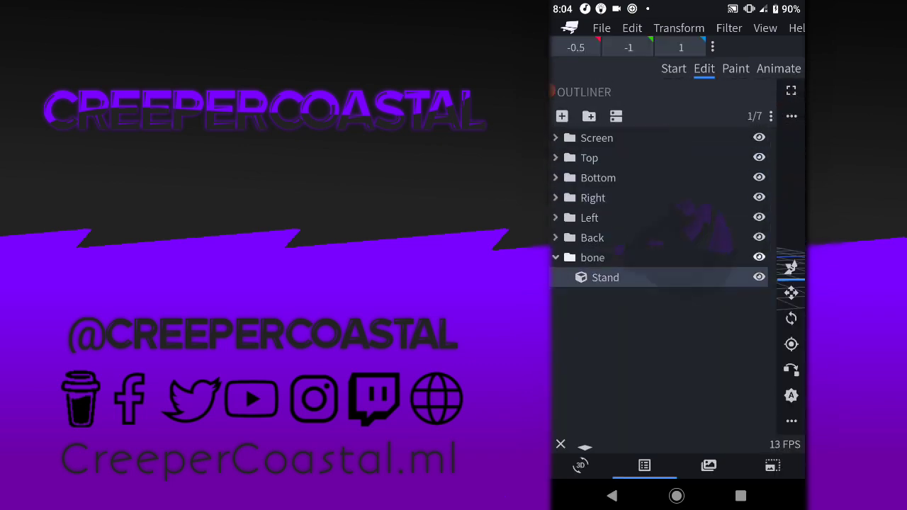
type("Stand")
left_click(562, 116)
left_click(580, 465)
left_click(790, 293)
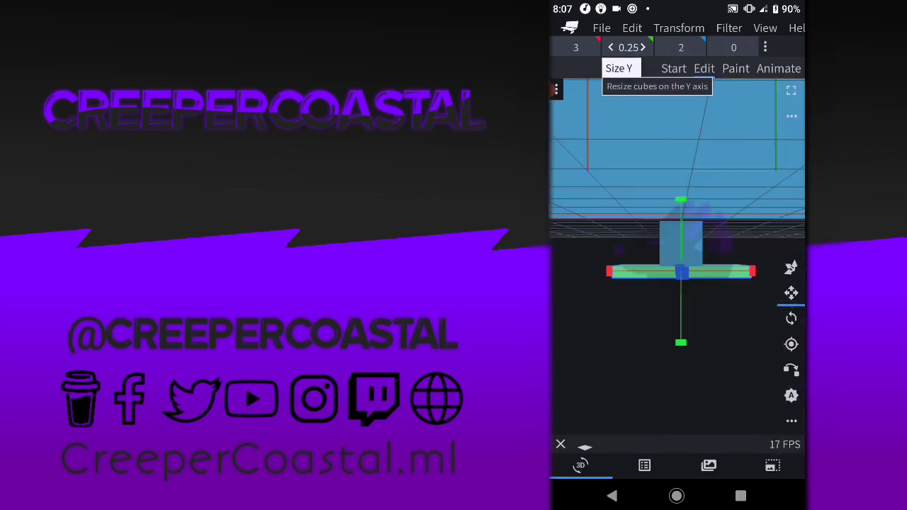
Map the base cube's faces, with Up at 8, 7 sized 3×2, then pick the Paint Bucket in Paint view
left_click(773, 465)
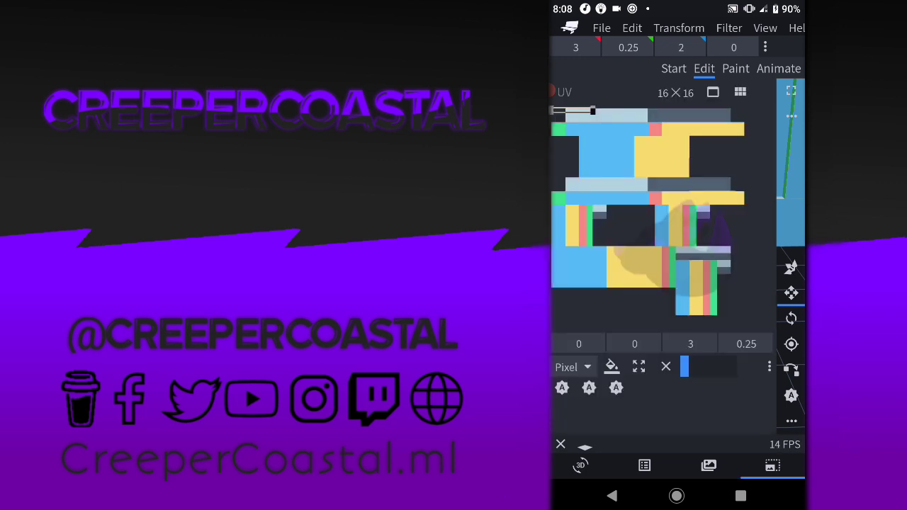
left_click(790, 90)
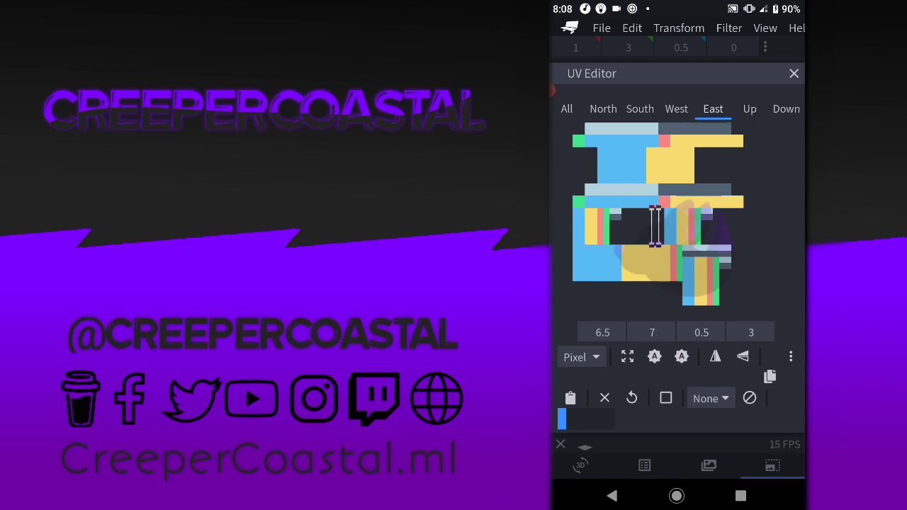
left_click(793, 73)
left_click(735, 68)
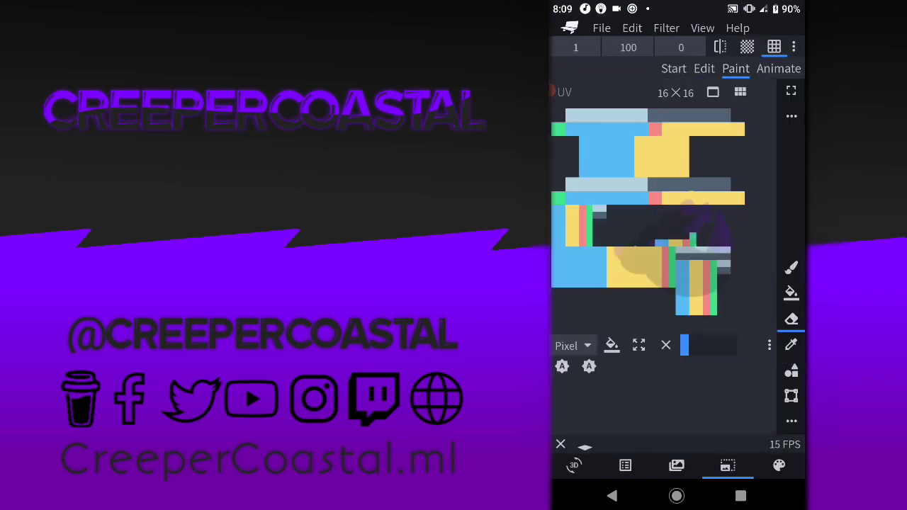
left_click(574, 464)
left_click(791, 292)
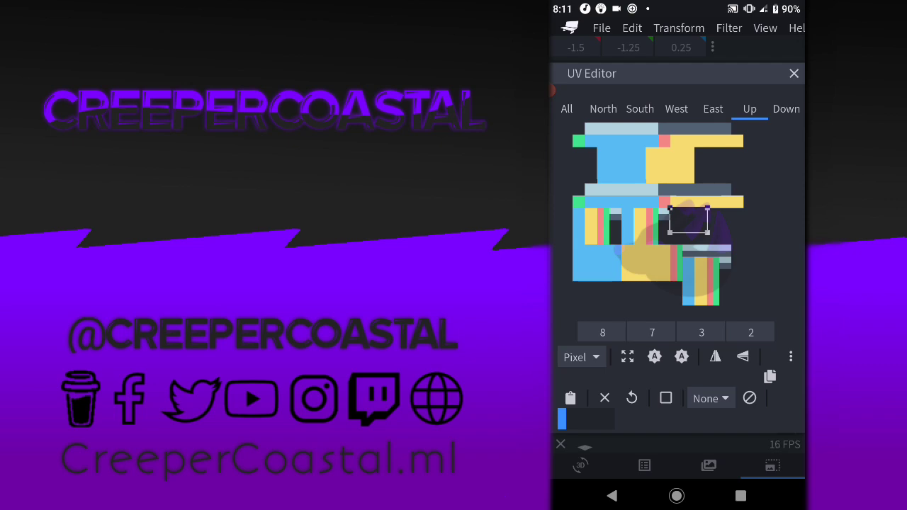
left_click(579, 465)
left_click(735, 68)
Set the stand's East face UV to 11, 9.5, 2×0.25 and return to Edit mode
left_click(790, 292)
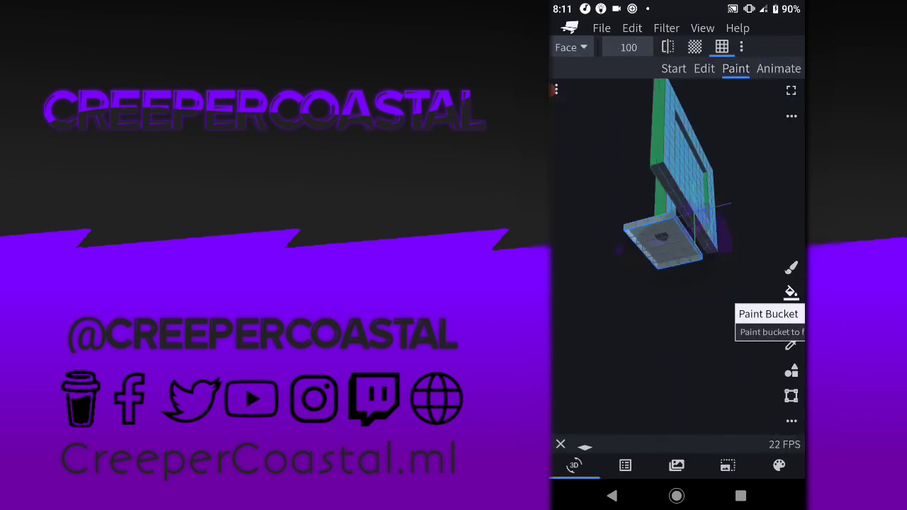
left_click(704, 68)
left_click(772, 464)
left_click(603, 108)
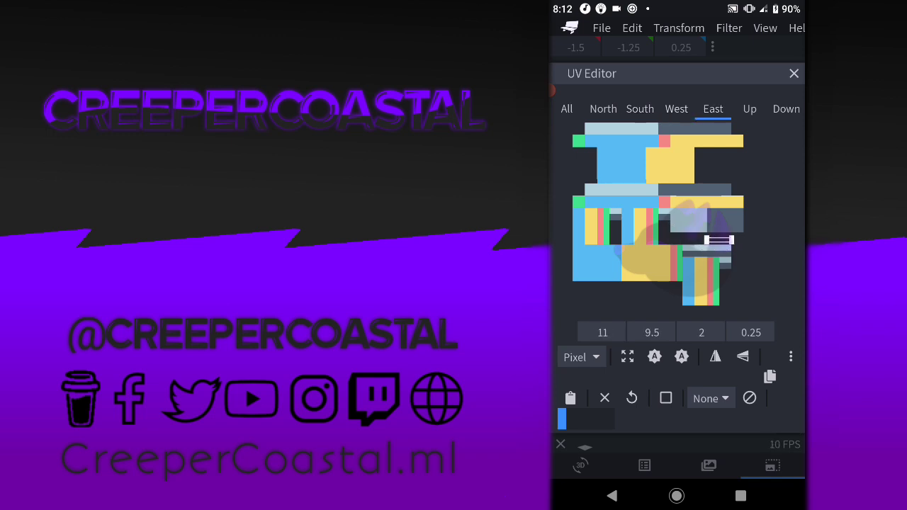
left_click(579, 464)
left_click(736, 68)
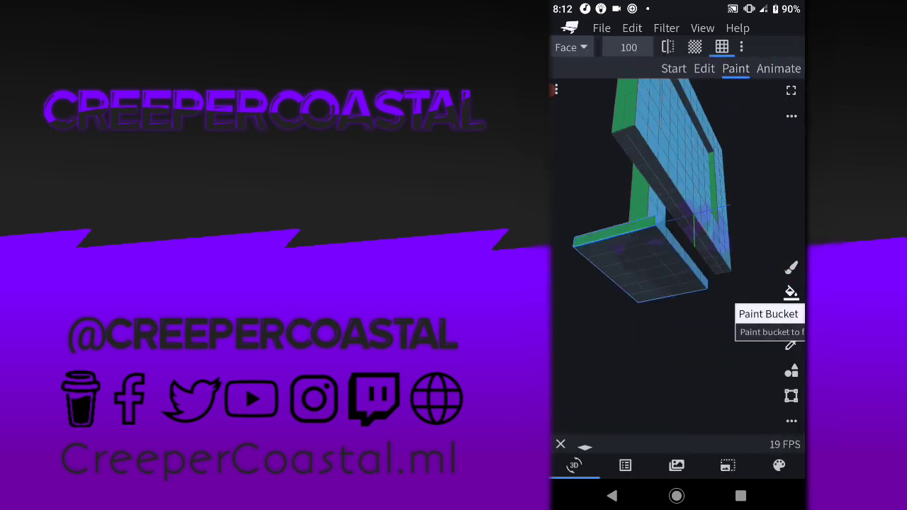
left_click(705, 68)
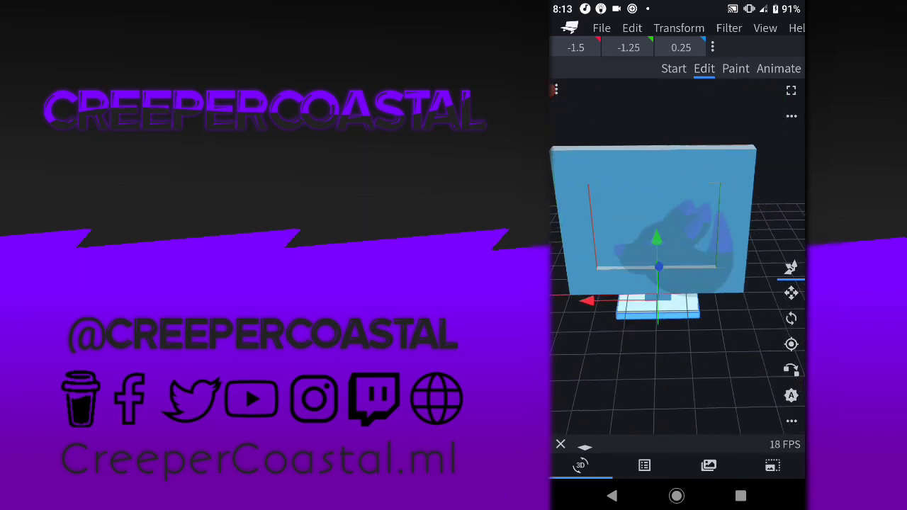
left_click(601, 28)
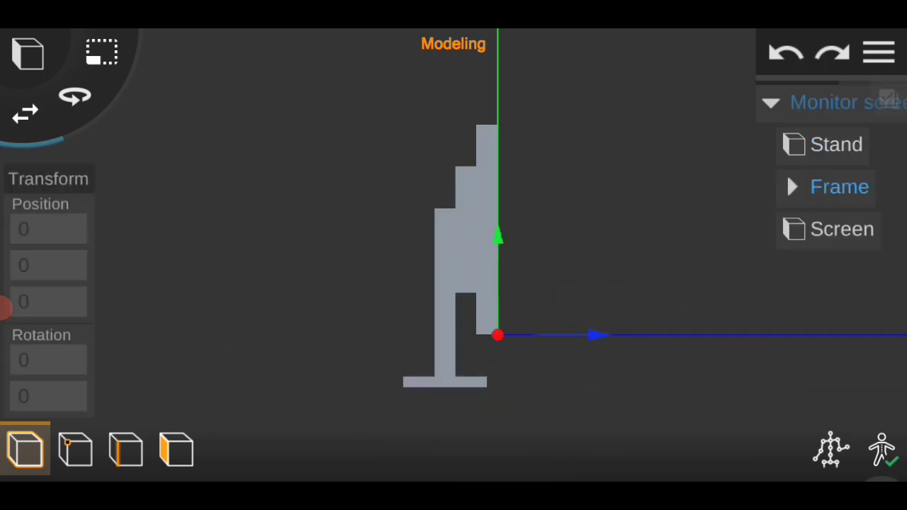
Enter the name 'Monitor' for the group holding the frame, Screen and Back pieces
type("Monitor")
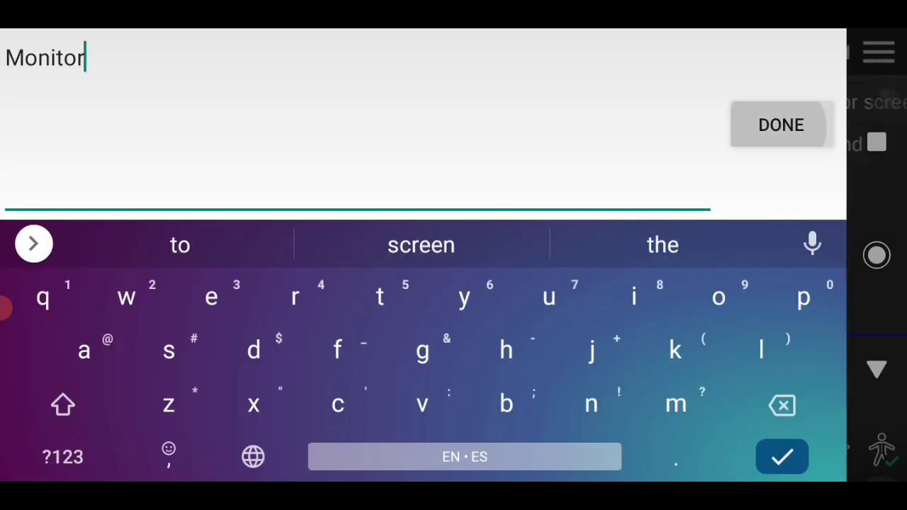
type(" scr")
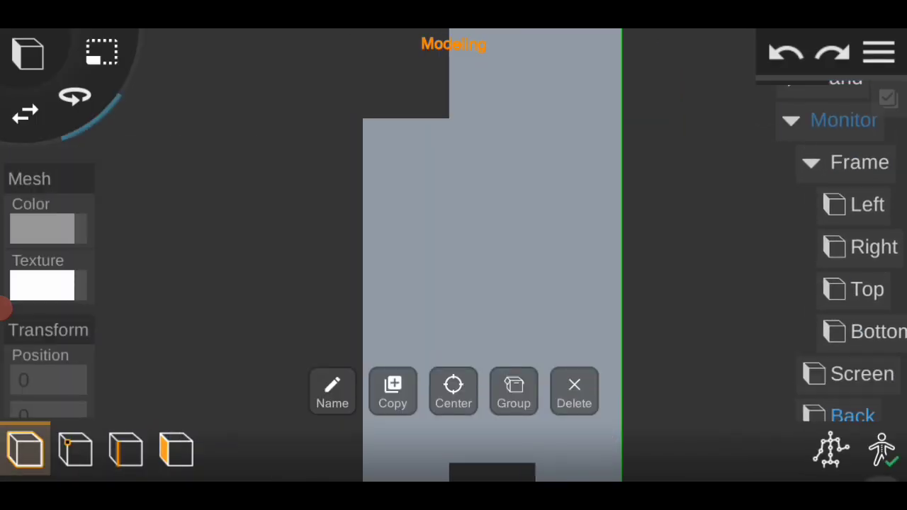
Rename the Back piece to 'Frame-back'
left_click(332, 391)
type("Frame-bac")
left_click(781, 125)
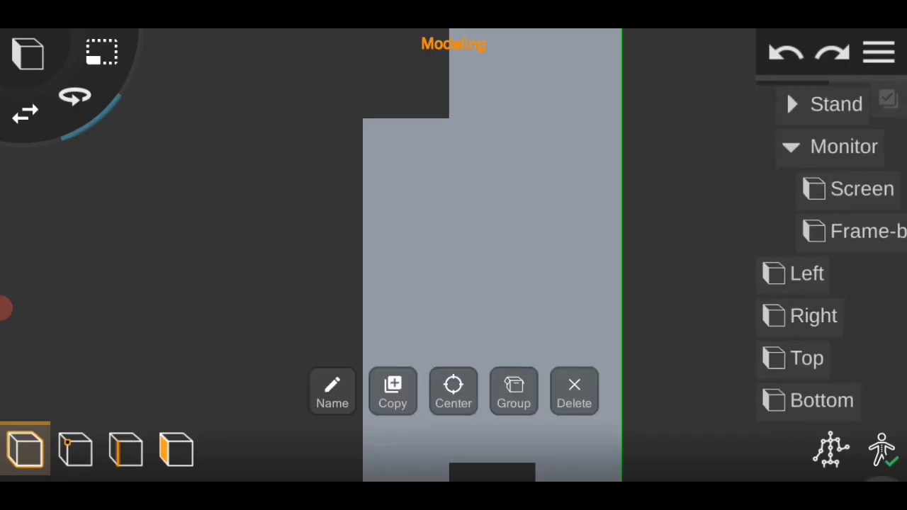
Add a bone for the frame, nudge it slightly upward, and skin it to Frame-back
left_click(830, 449)
left_click(451, 304)
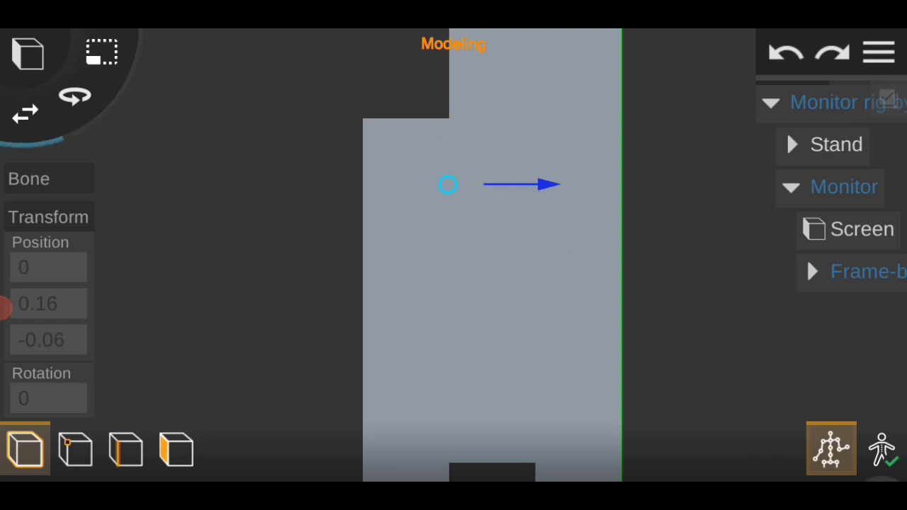
left_click_drag(496, 283, 453, 284)
left_click(868, 271)
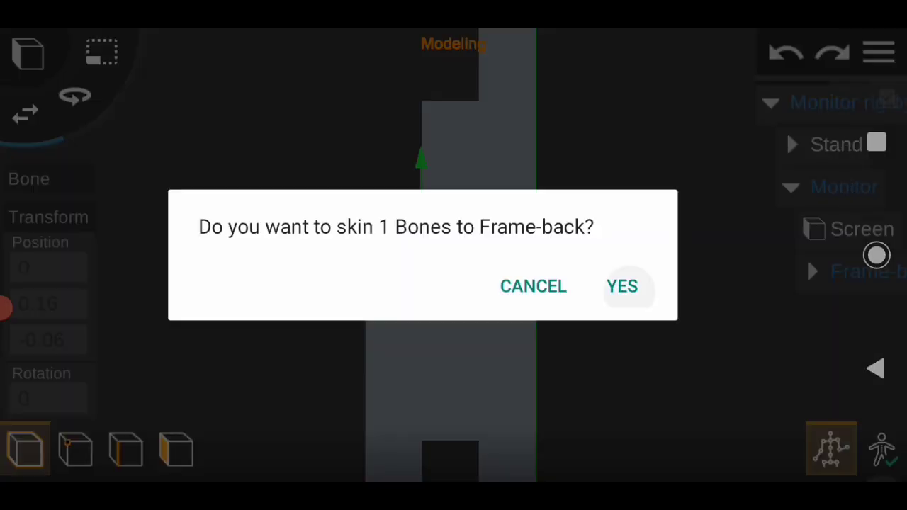
left_click(622, 286)
Put the Screen piece into its own group named 'Screen'
left_click(861, 229)
left_click(515, 391)
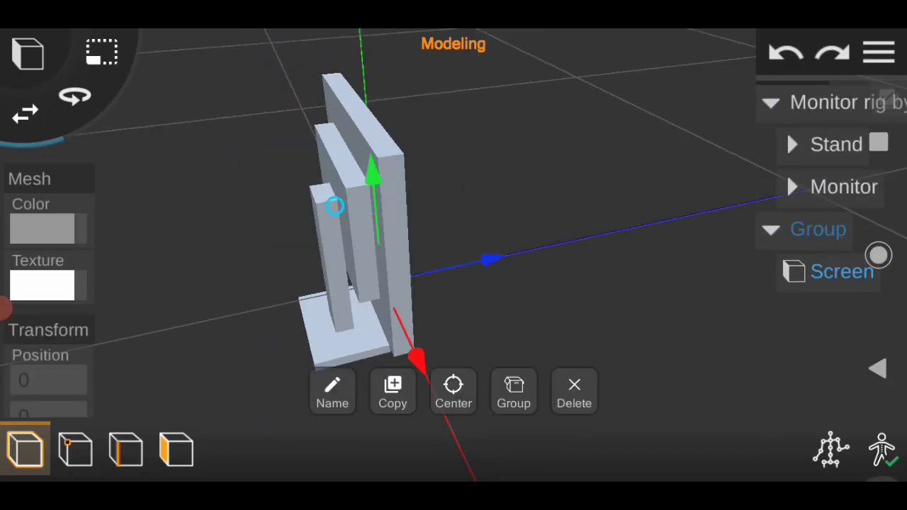
left_click(332, 391)
left_click(283, 249)
type("Screen")
left_click(781, 125)
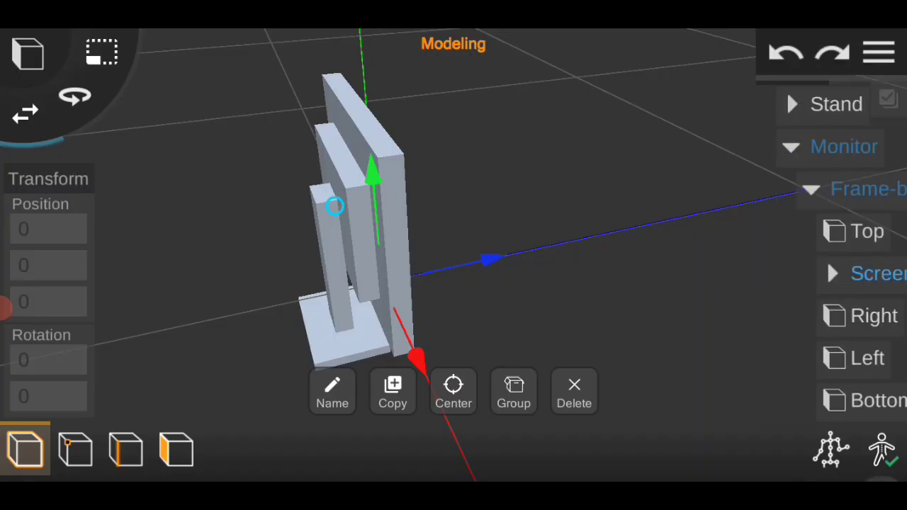
Attach the Top, Right and Left pieces to the bone, then select the bone
left_click_drag(800, 188, 805, 398)
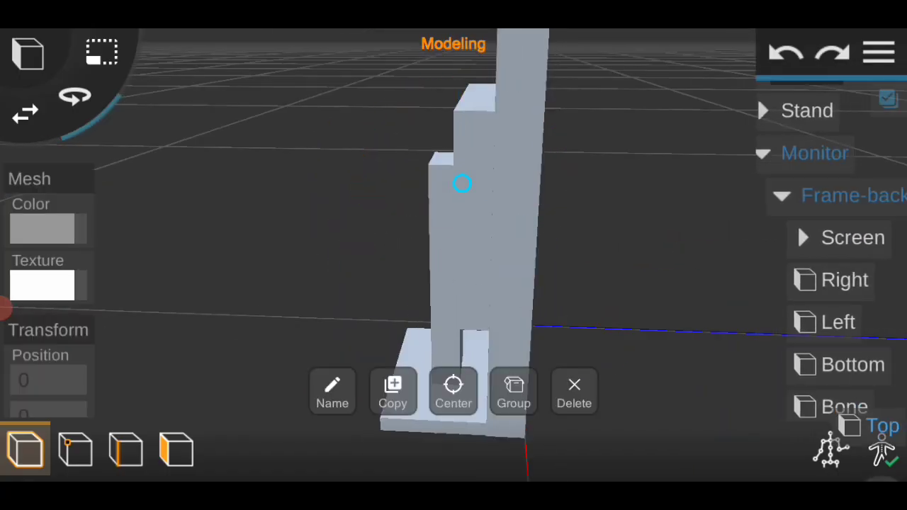
left_click_drag(840, 279, 842, 407)
left_click_drag(866, 290, 871, 375)
left_click(798, 356)
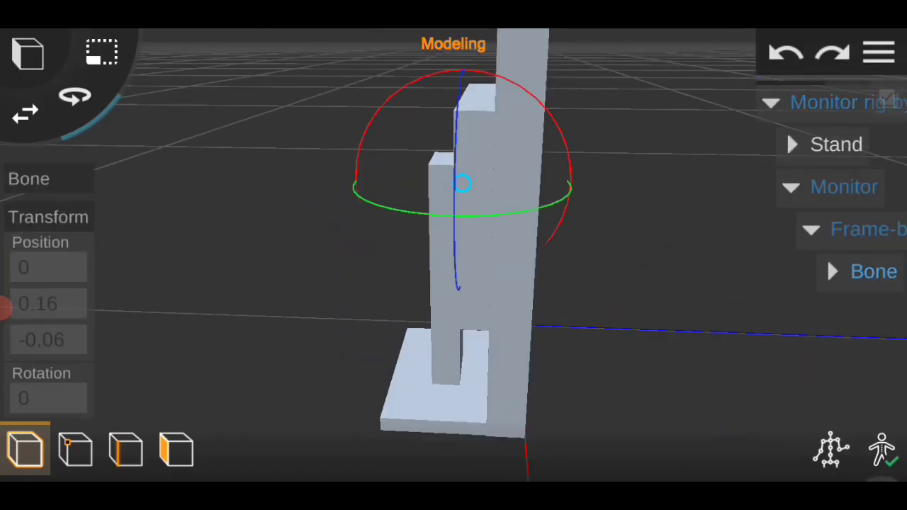